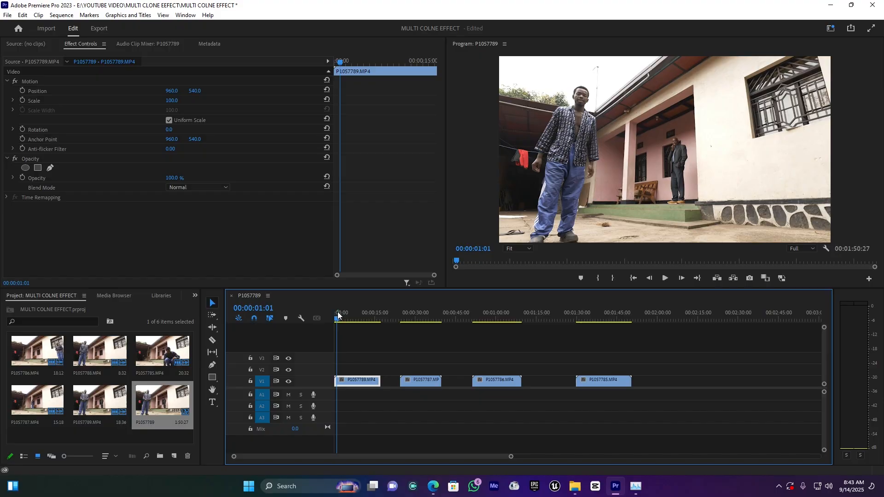
# Preview where the man stands in each of the four clips along the timeline
pyautogui.click(337, 317)
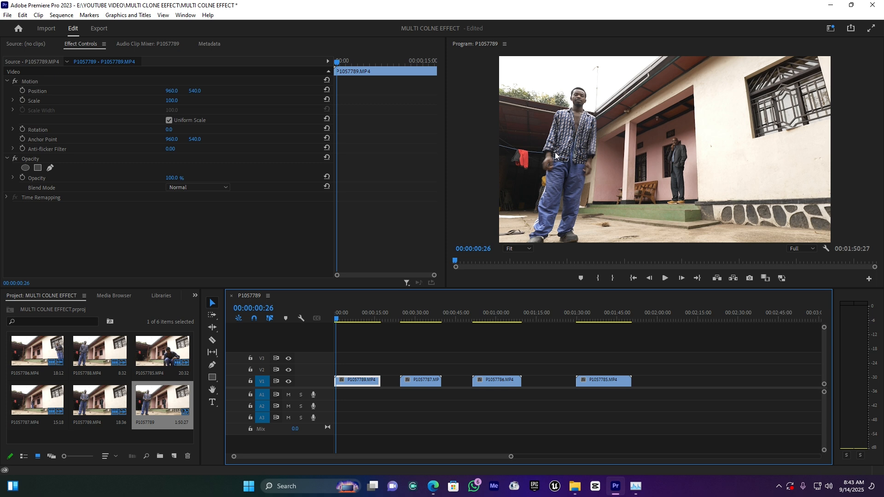
pyautogui.click(413, 314)
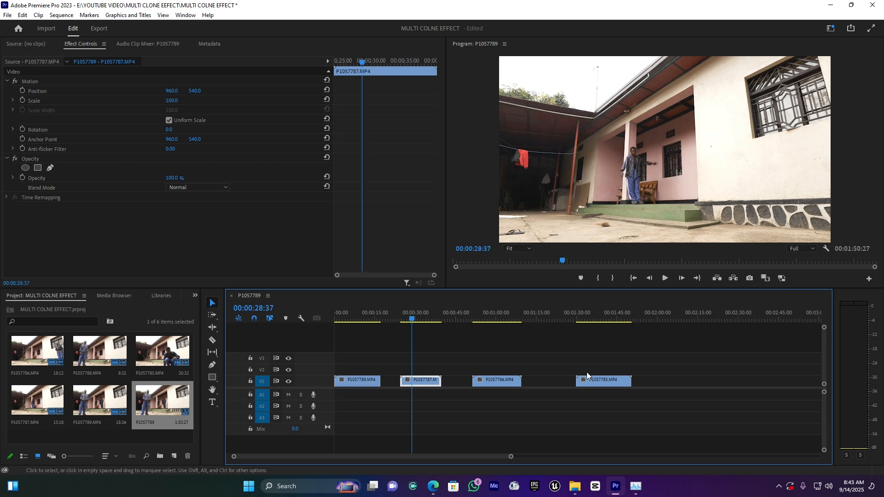
pyautogui.click(495, 309)
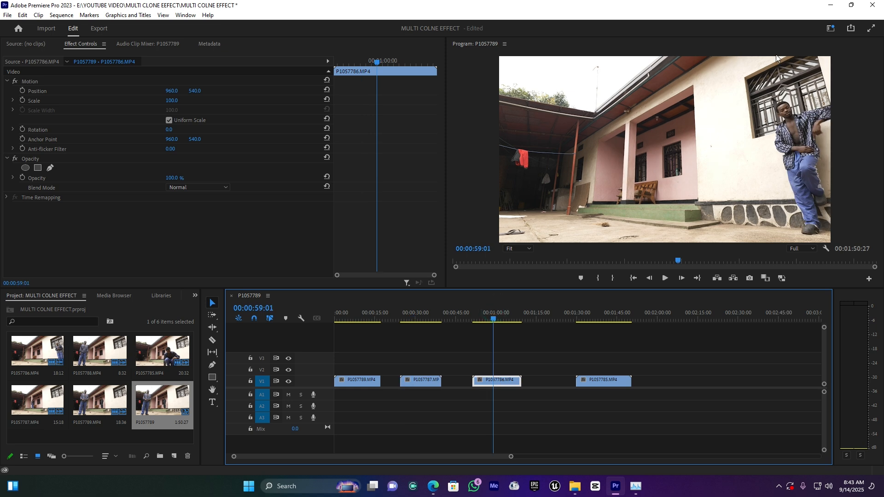
pyautogui.click(597, 319)
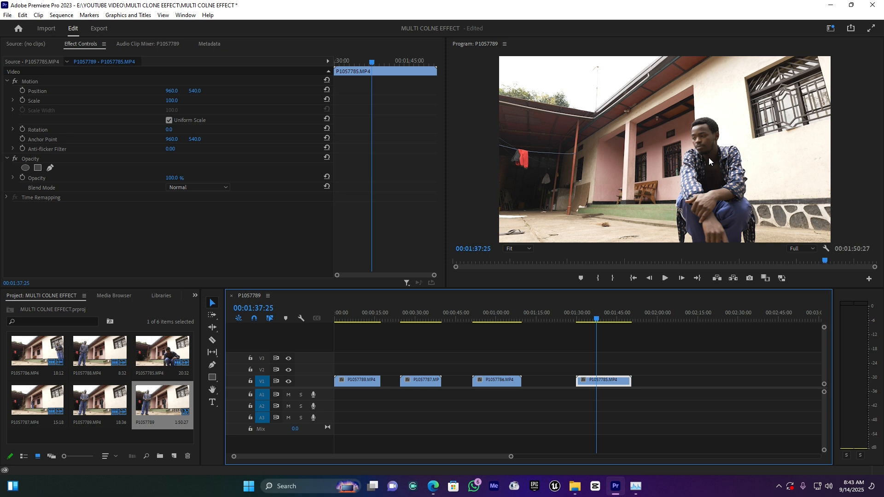
# Stack clip P1057787.MP4 on V2 at the sequence start, directly above P1057789.MP4
pyautogui.click(352, 313)
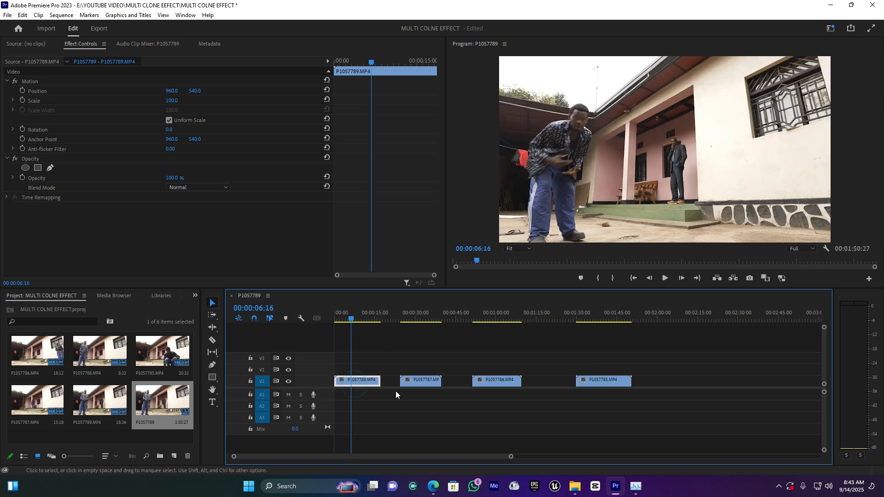
pyautogui.moveTo(421, 382); pyautogui.dragTo(356, 371)
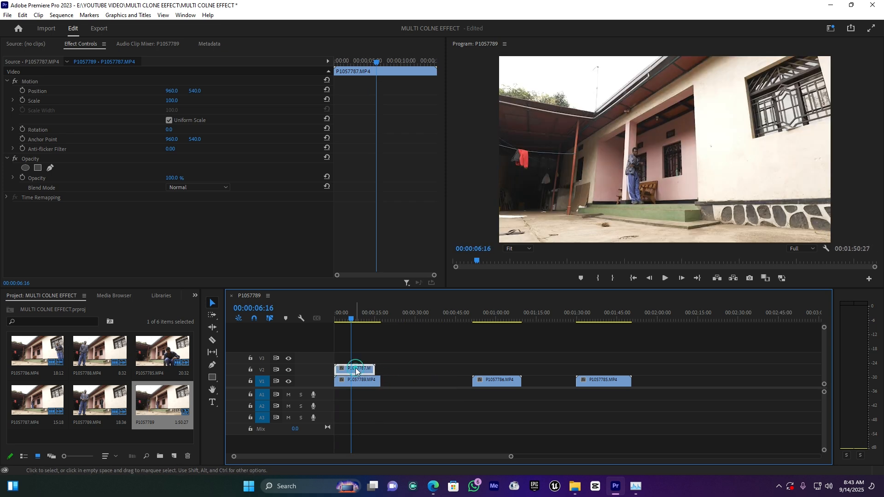
# Lower the opacity of P1057787.MP4 to 75% to compare both layers, and restore it to 100%
pyautogui.moveTo(175, 177); pyautogui.dragTo(163, 179)
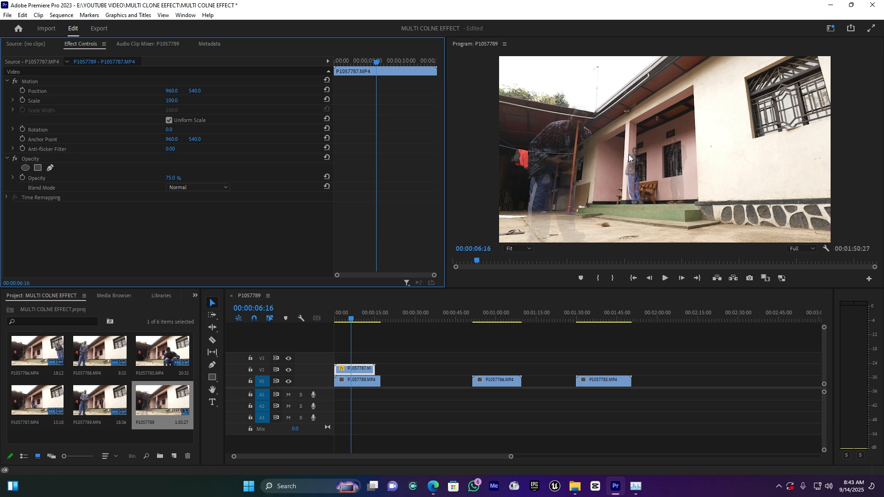
pyautogui.click(358, 370)
pyautogui.moveTo(172, 178); pyautogui.dragTo(189, 178)
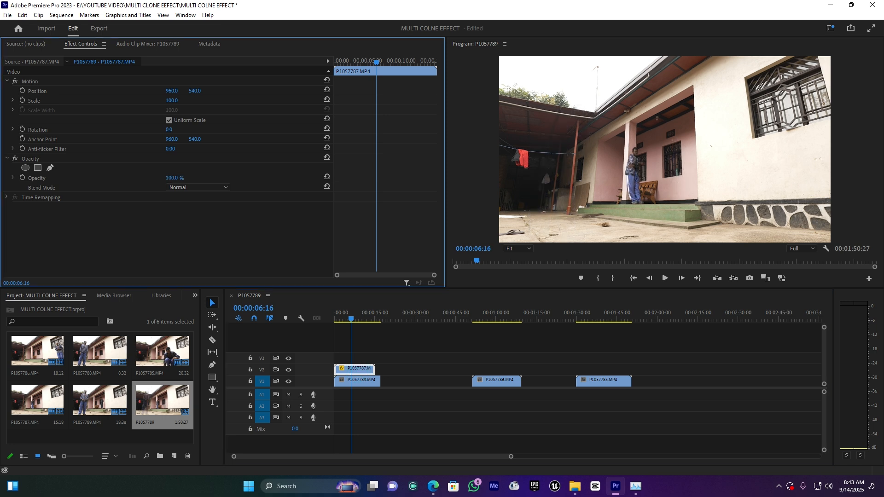
# Draw a closed freeform opacity mask around the man on the porch in P1057787.MP4
pyautogui.click(362, 369)
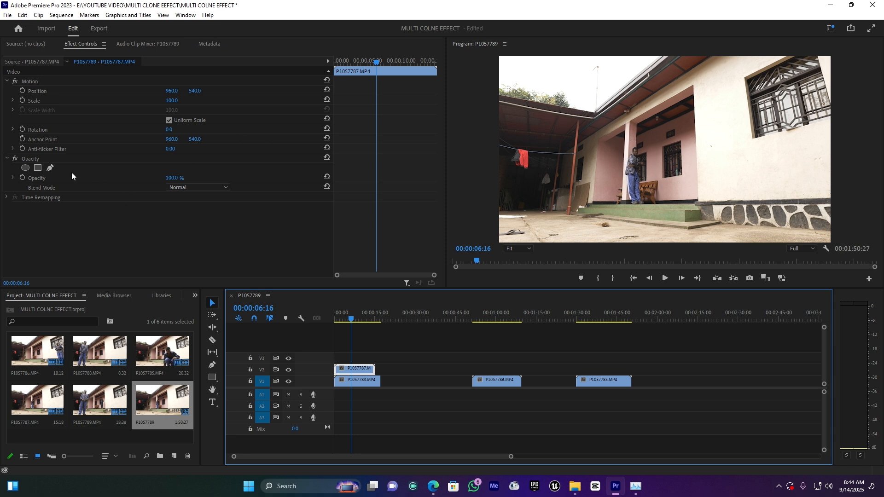
pyautogui.click(51, 168)
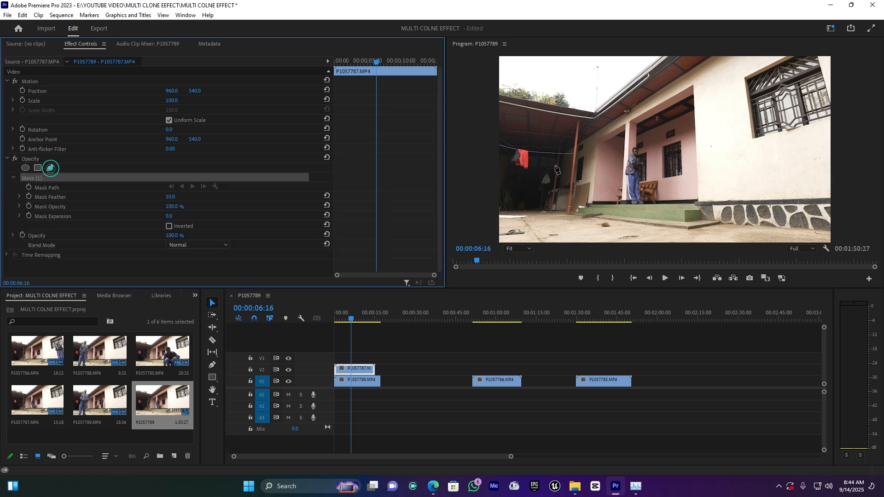
pyautogui.click(637, 133)
pyautogui.click(623, 141)
pyautogui.click(614, 165)
pyautogui.click(614, 194)
pyautogui.click(618, 208)
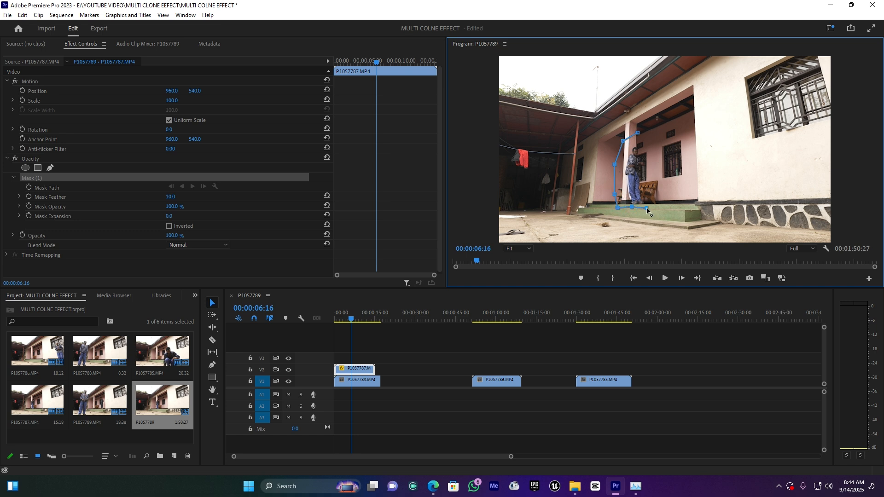
pyautogui.click(652, 184)
pyautogui.click(649, 171)
pyautogui.click(656, 162)
pyautogui.click(659, 149)
pyautogui.click(658, 132)
pyautogui.click(637, 132)
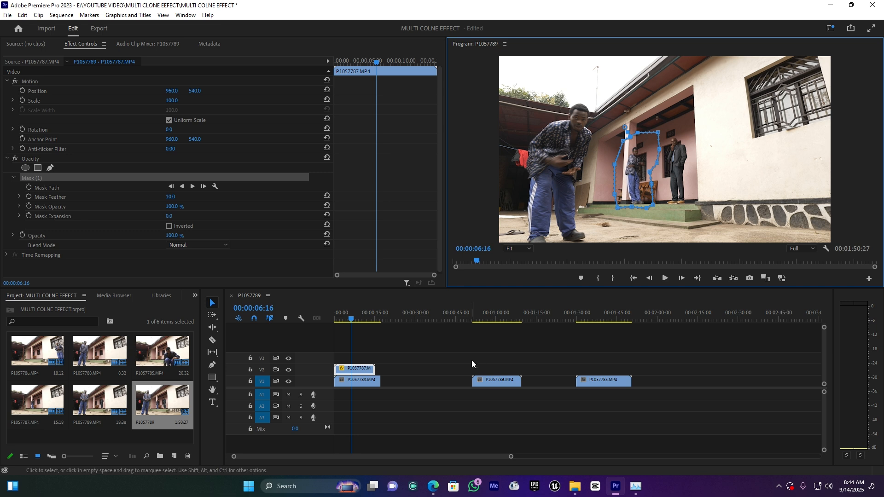
# Play through the composite and move outline points on both sides of the porch mask outward to contain the man's gestures
pyautogui.press('space')
pyautogui.press('space')
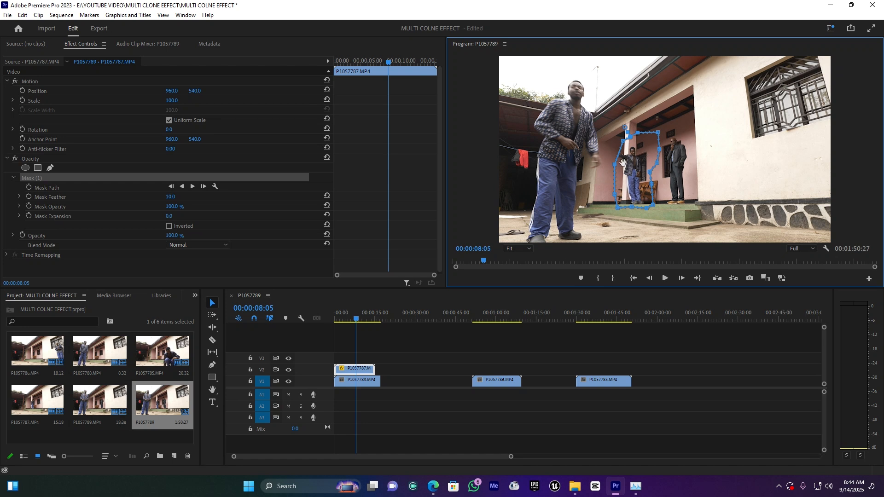
pyautogui.click(610, 151)
pyautogui.press('space')
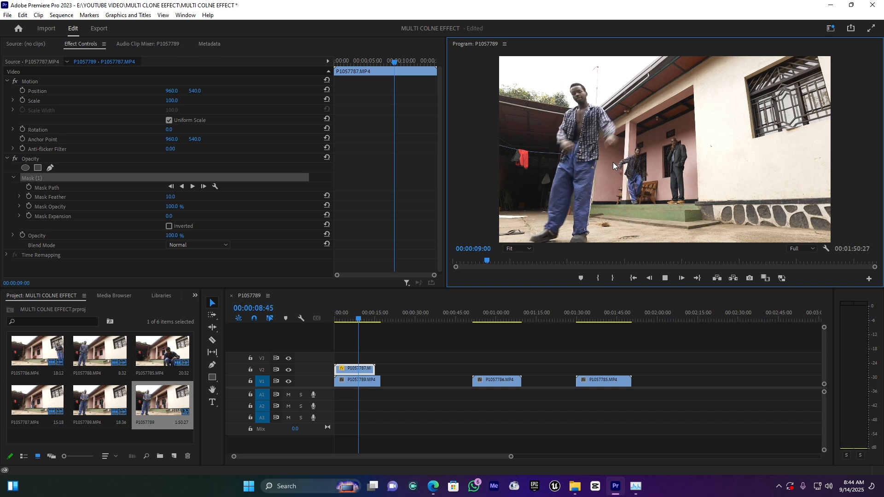
pyautogui.press('space')
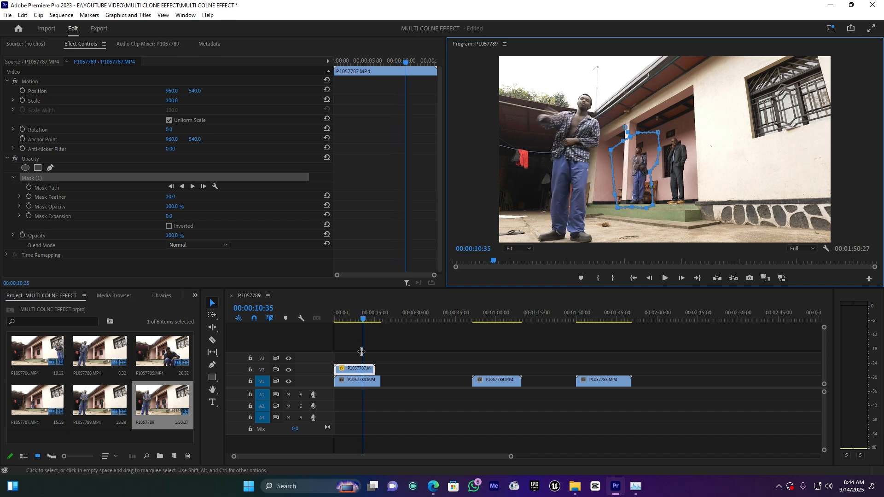
pyautogui.moveTo(363, 319); pyautogui.dragTo(361, 317)
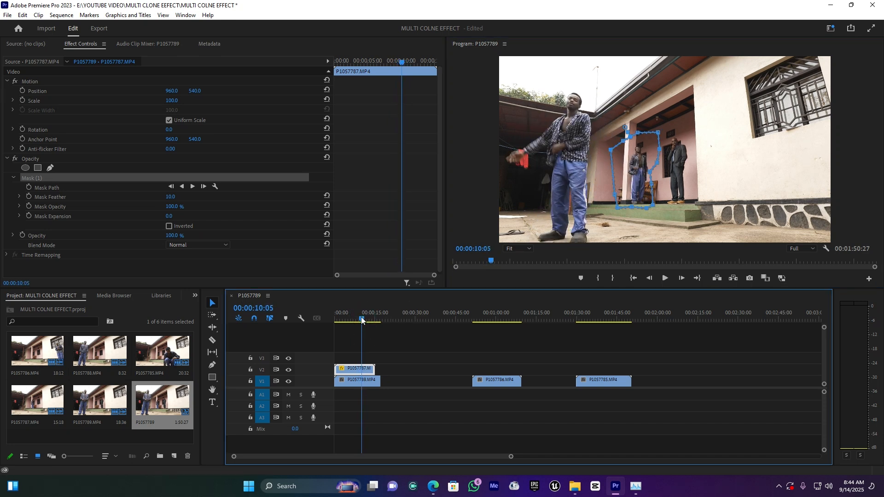
pyautogui.click(650, 171)
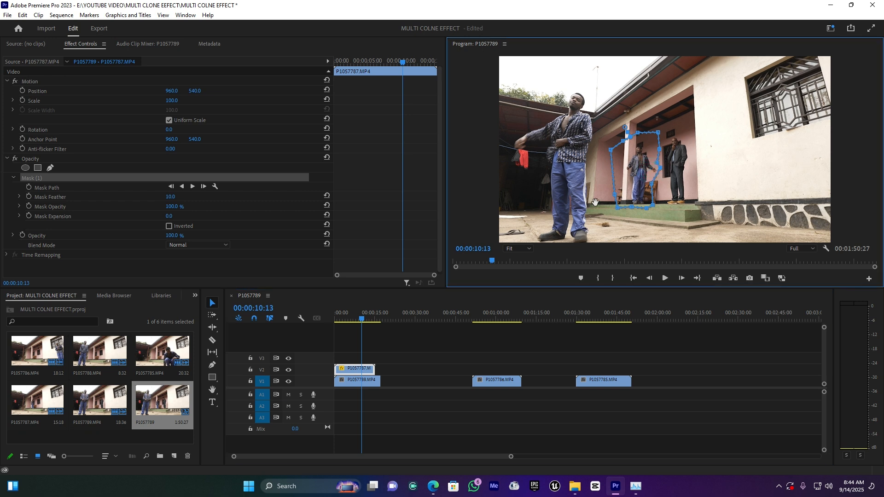
pyautogui.press('space')
pyautogui.press('space')
# Stack clip P1057786.MP4 on V3 at the sequence start and briefly play it
pyautogui.moveTo(352, 322); pyautogui.dragTo(335, 320)
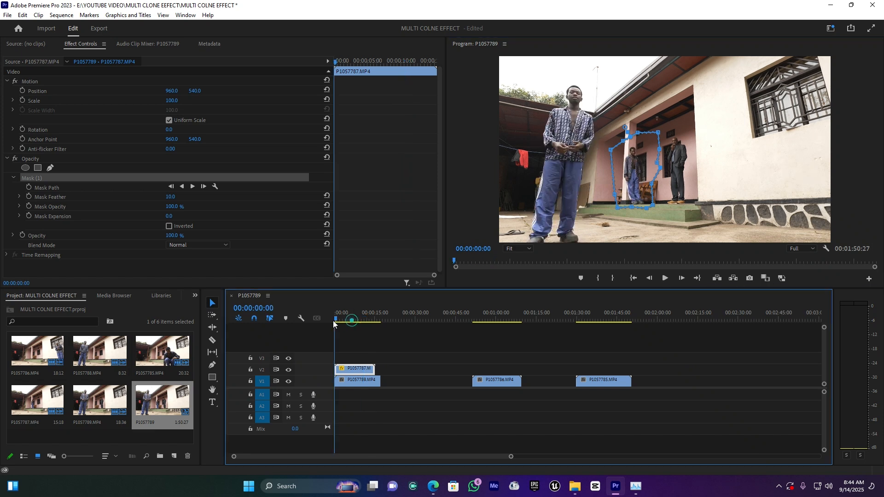
pyautogui.moveTo(488, 379); pyautogui.dragTo(354, 358)
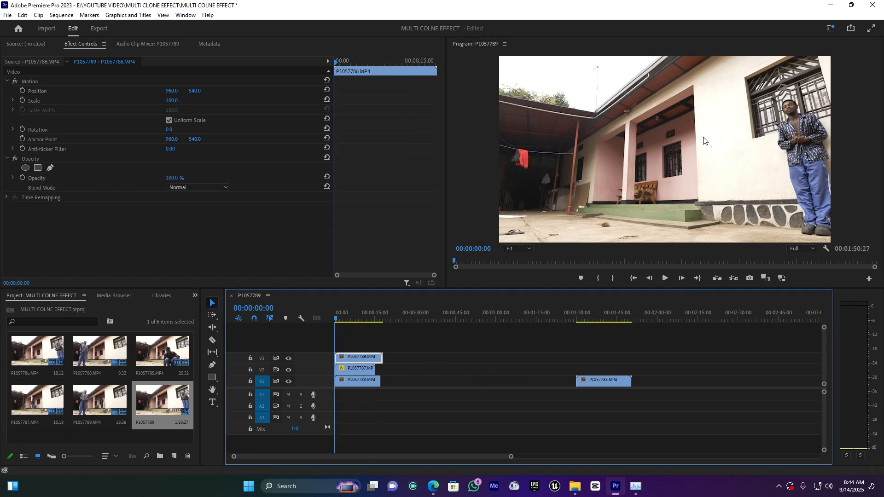
pyautogui.press('space')
# Draw a closed freeform opacity mask around the man leaning by the window in P1057786.MP4, extending past the frame edge
pyautogui.click(358, 361)
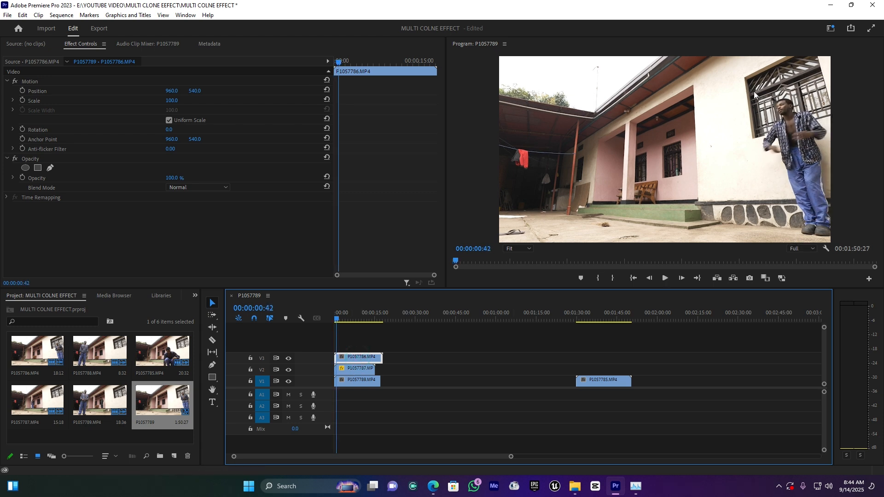
pyautogui.click(51, 167)
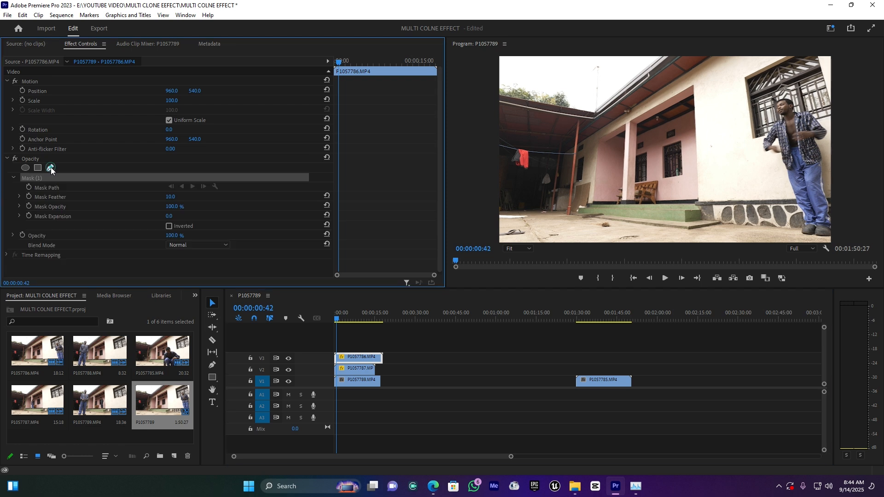
pyautogui.click(779, 63)
pyautogui.click(752, 103)
pyautogui.click(746, 143)
pyautogui.click(765, 195)
pyautogui.click(780, 225)
pyautogui.click(788, 235)
pyautogui.click(805, 258)
pyautogui.click(831, 220)
pyautogui.moveTo(831, 220); pyautogui.dragTo(844, 247)
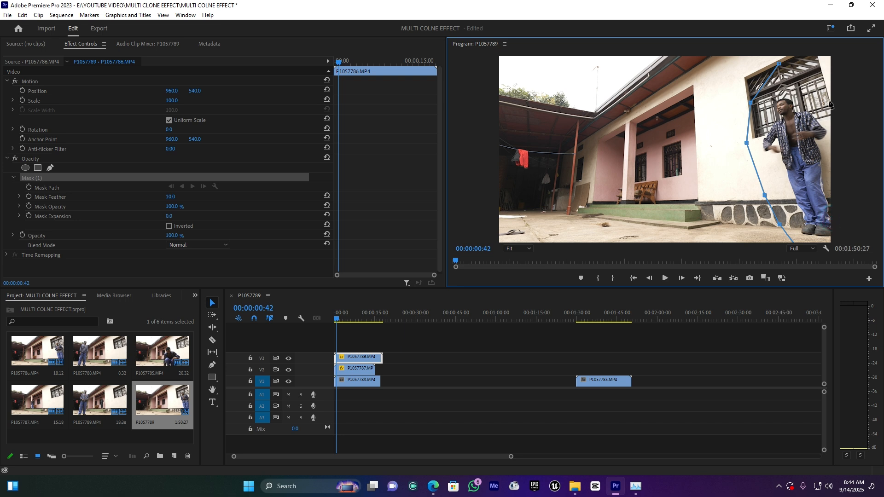
pyautogui.click(829, 73)
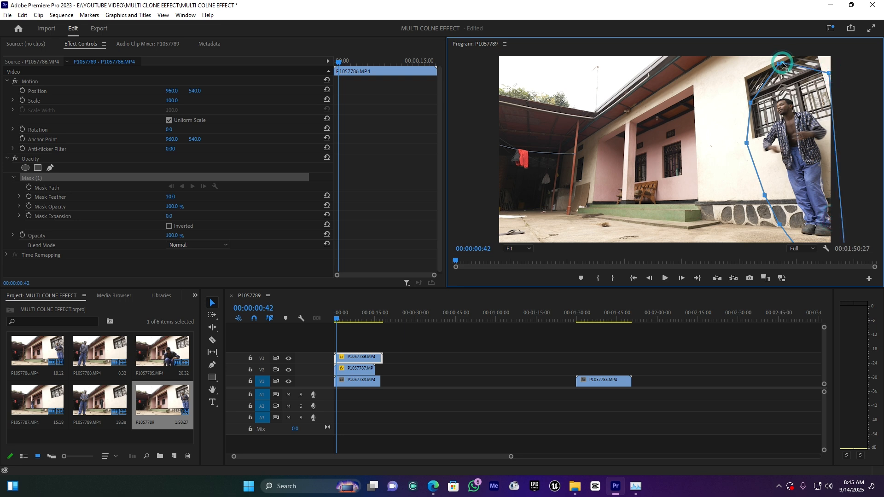
pyautogui.click(780, 64)
# Play back the masked composite and toggle V1's visibility off and on to check the base layer
pyautogui.press('space')
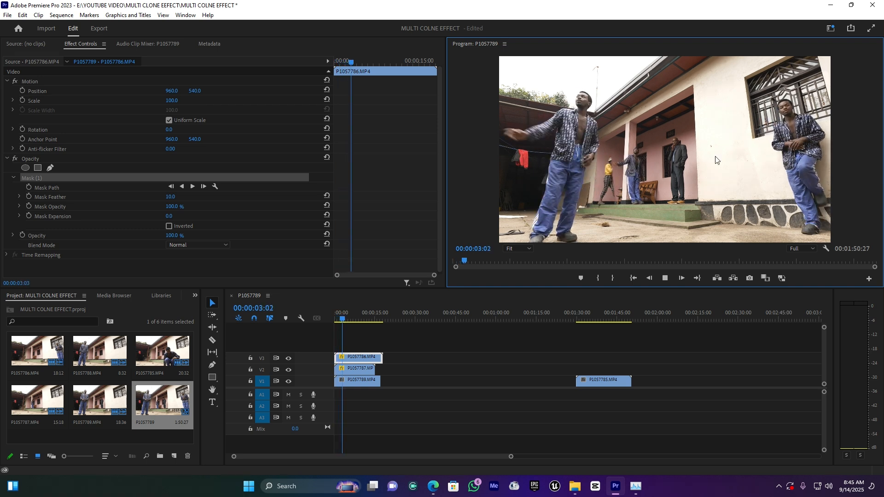
pyautogui.press('space')
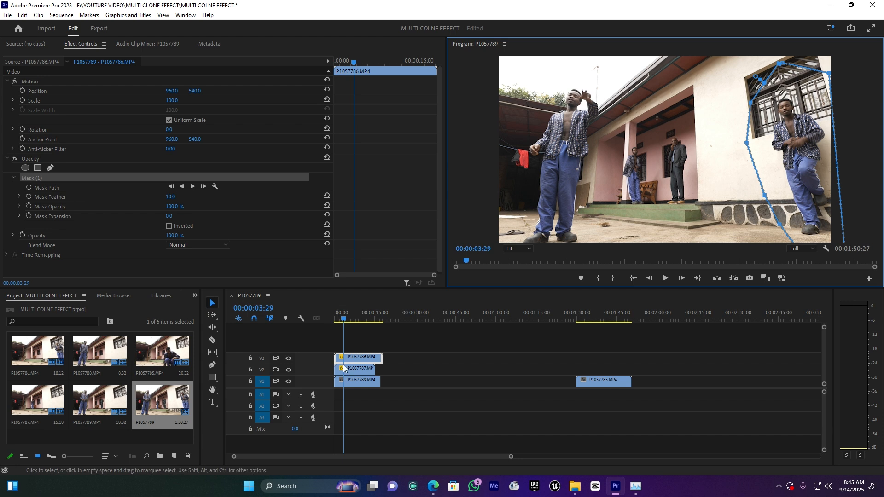
pyautogui.moveTo(345, 318); pyautogui.dragTo(347, 321)
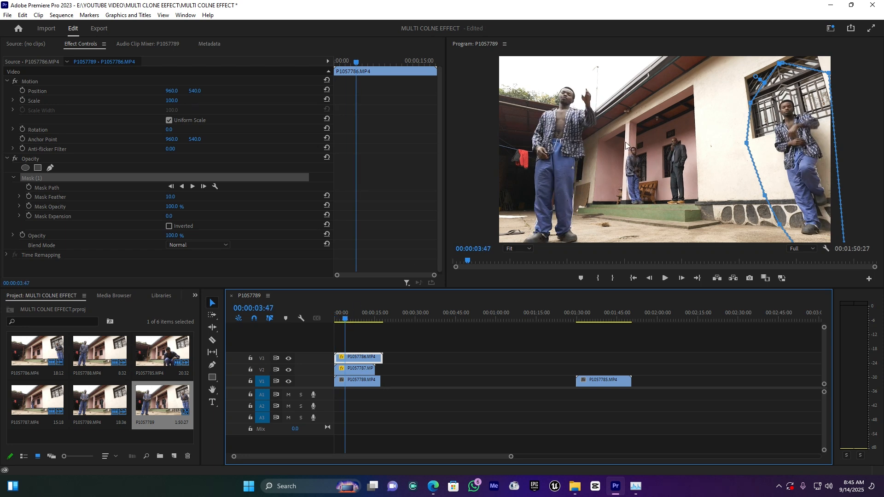
pyautogui.click(363, 381)
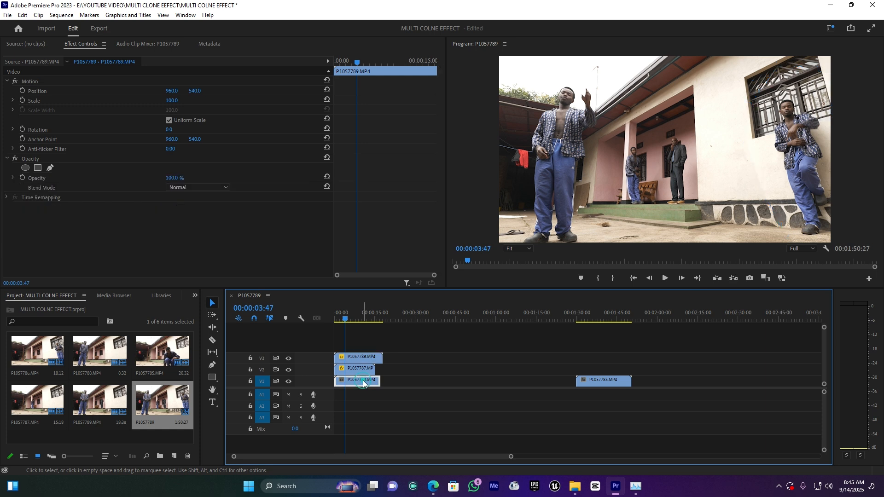
pyautogui.click(288, 381)
pyautogui.click(289, 382)
# Raise the three stacked clips to V2–V4 and place P1057785.MP4 beneath them on V1 at the sequence start
pyautogui.moveTo(616, 386); pyautogui.dragTo(449, 391)
pyautogui.click(445, 318)
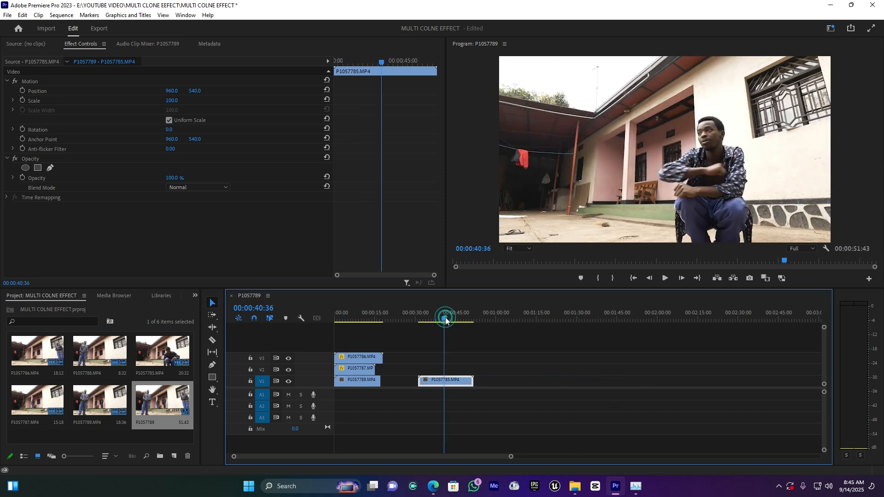
pyautogui.moveTo(423, 318); pyautogui.dragTo(463, 317)
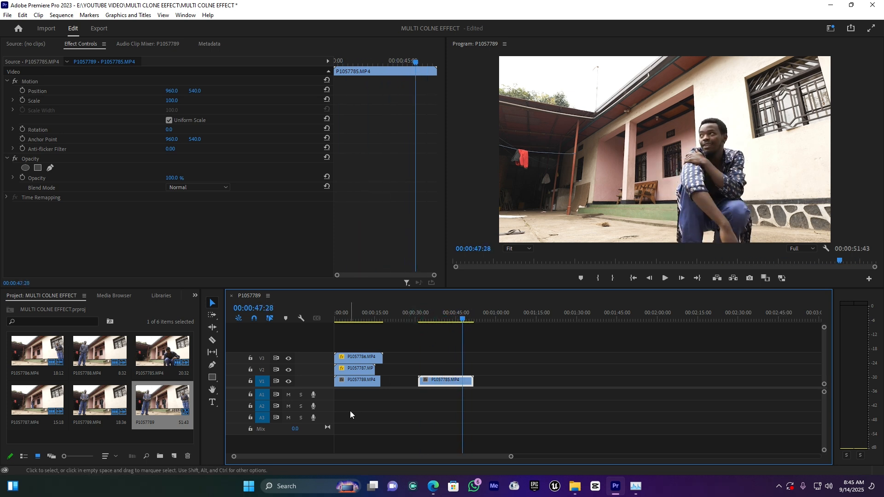
pyautogui.moveTo(404, 339); pyautogui.dragTo(351, 370)
pyautogui.moveTo(448, 383); pyautogui.dragTo(385, 382)
pyautogui.click(358, 315)
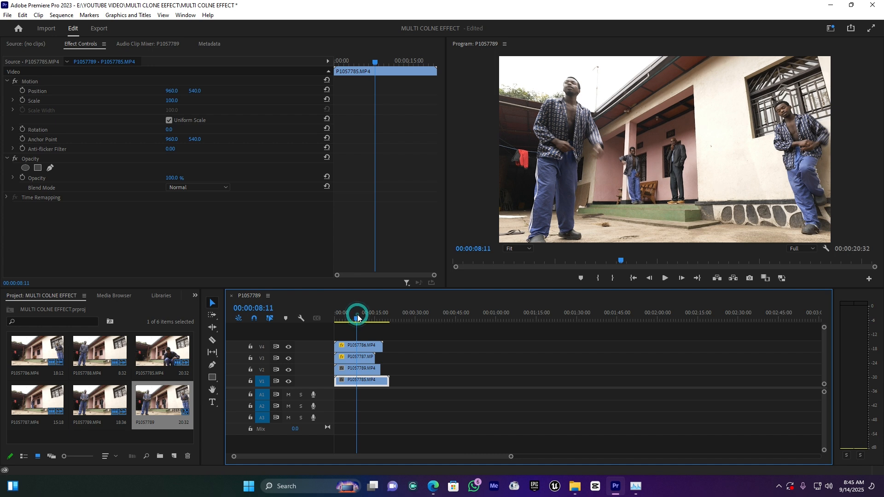
# Try P1057785.MP4 on V5 above the other clips, and return it to V1
pyautogui.click(356, 371)
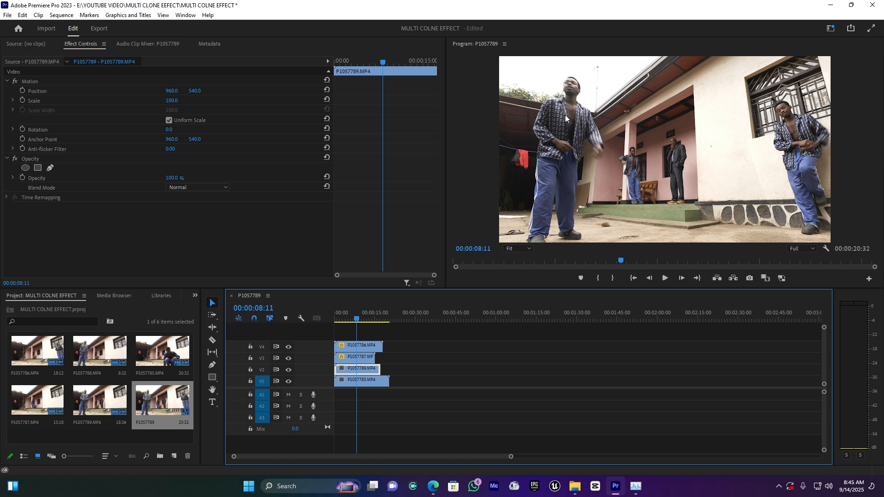
pyautogui.moveTo(366, 384); pyautogui.dragTo(364, 333)
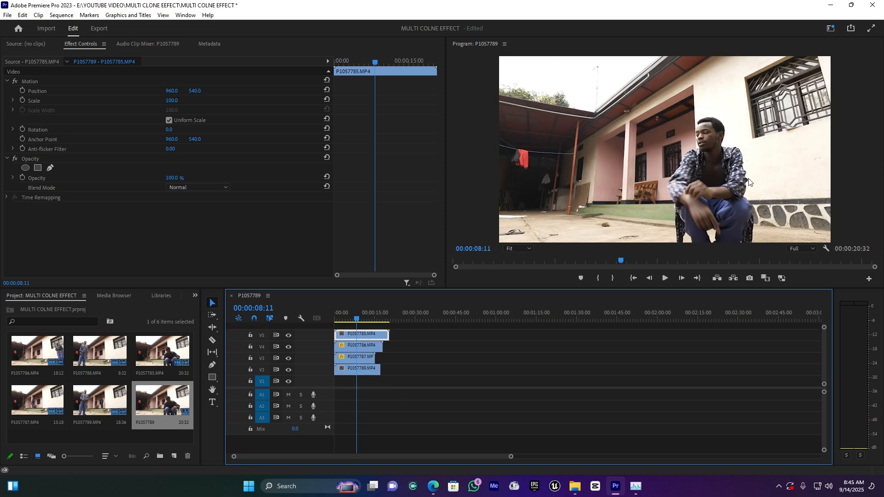
pyautogui.moveTo(364, 335); pyautogui.dragTo(362, 382)
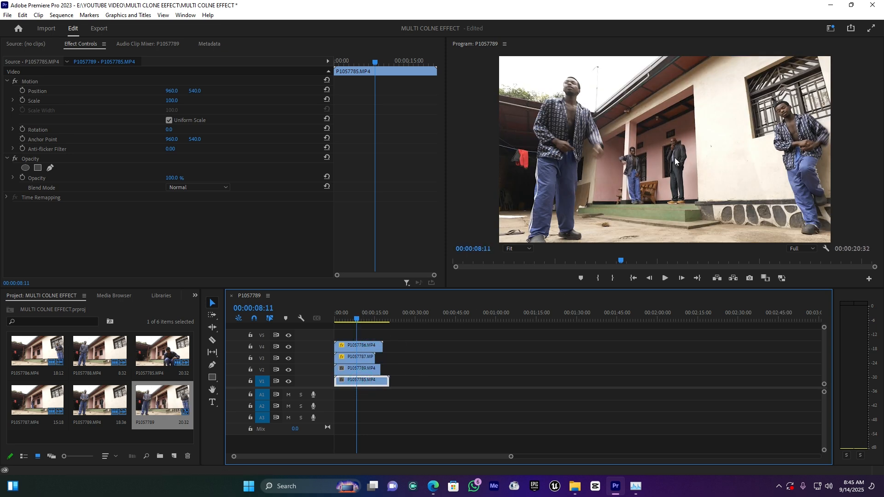
# Play a short stretch of the composite and bring the playhead back to 00:00:02:37
pyautogui.press('space')
pyautogui.press('space')
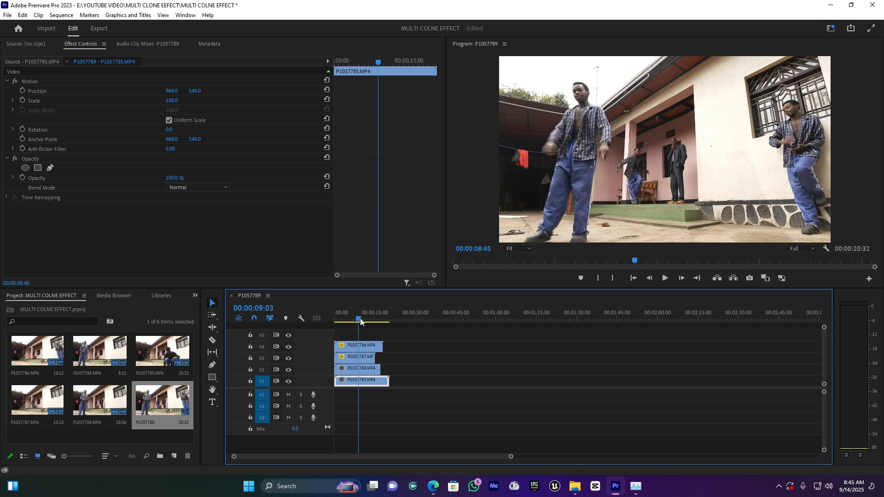
pyautogui.moveTo(355, 317); pyautogui.dragTo(341, 318)
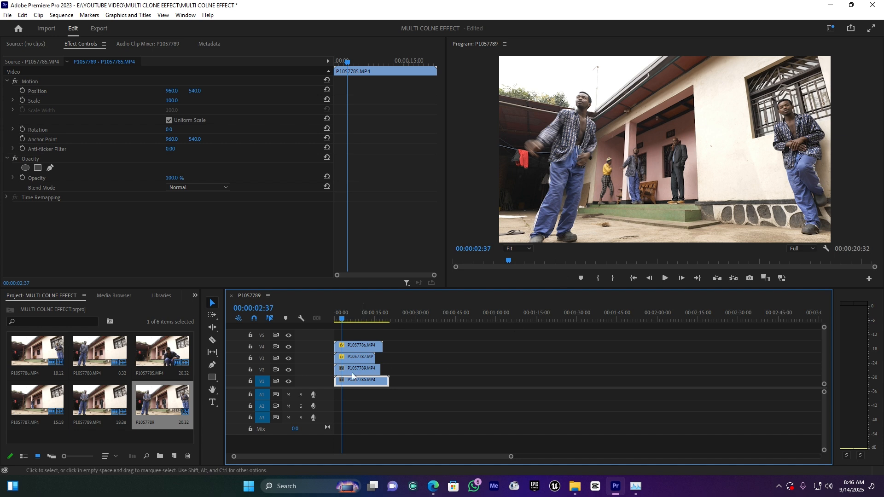
# Draw a closed freehand opacity mask around the standing man at the frame's left side on P1057789.MP4 on V2
pyautogui.press('space')
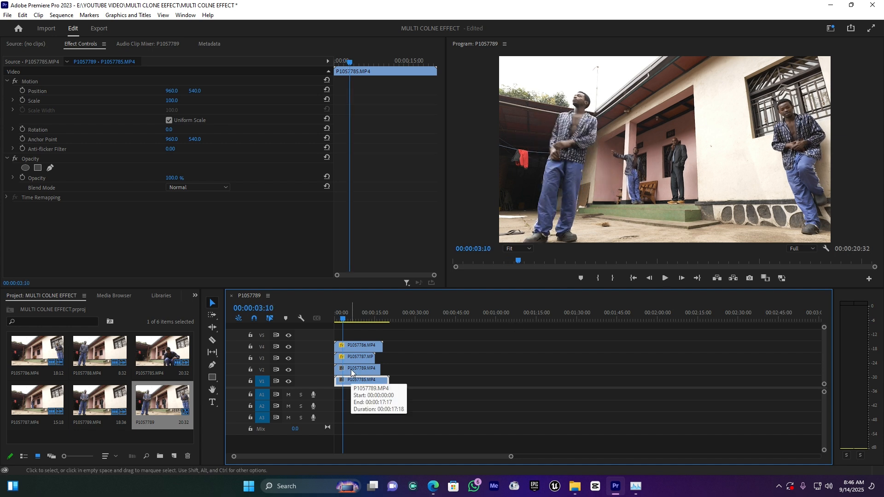
pyautogui.click(352, 370)
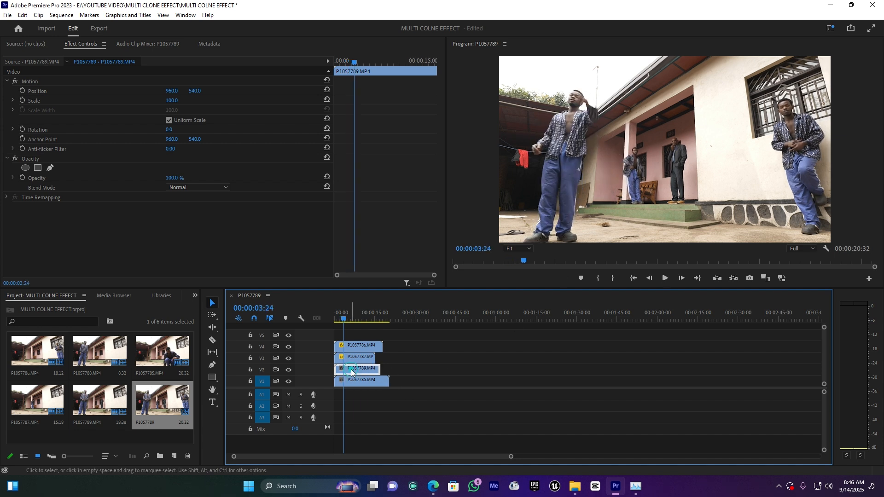
pyautogui.click(25, 168)
pyautogui.click(653, 69)
pyautogui.click(663, 97)
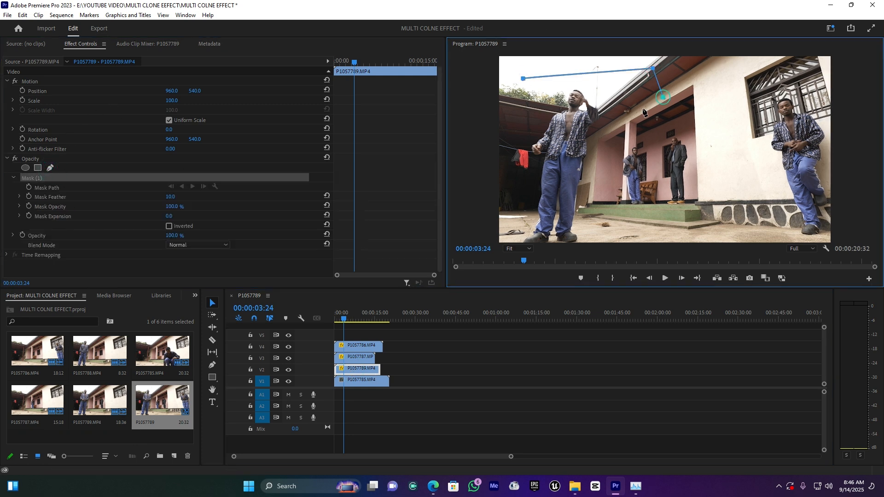
pyautogui.click(616, 128)
pyautogui.click(613, 166)
pyautogui.click(596, 224)
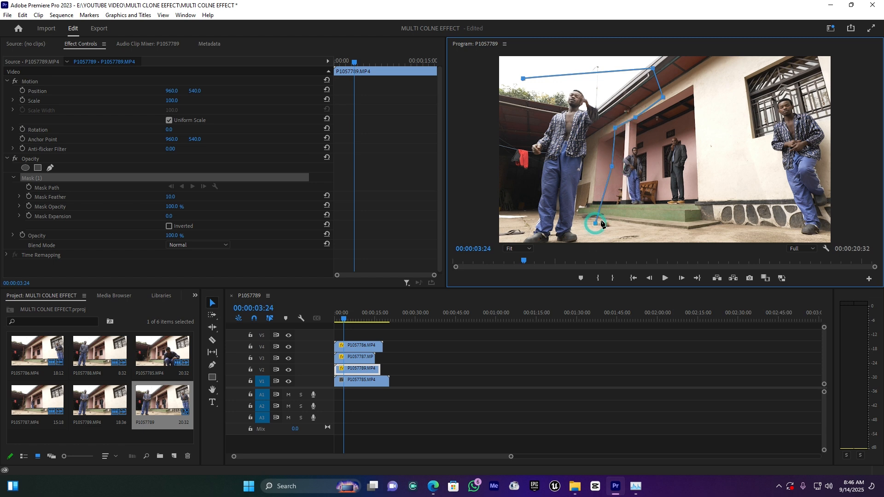
pyautogui.click(514, 231)
pyautogui.moveTo(514, 231); pyautogui.dragTo(477, 243)
pyautogui.click(521, 77)
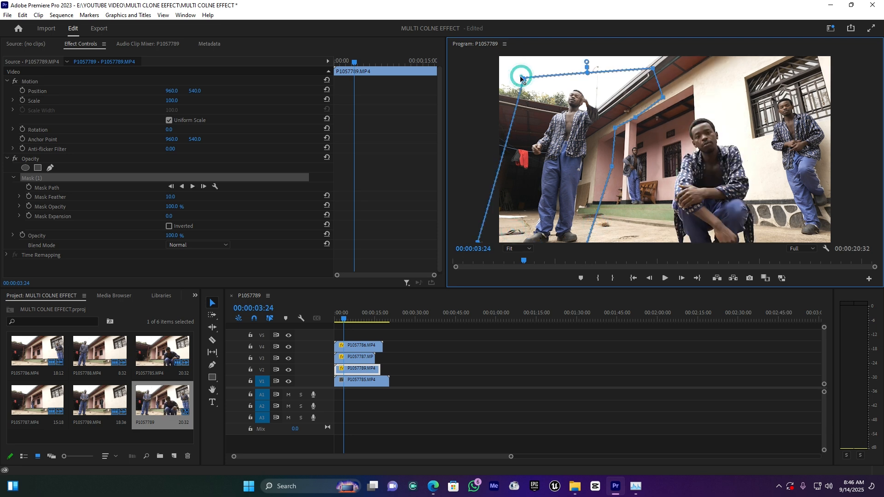
# Play a short stretch of the composite, inspect the frame at 75% magnification, and restore the Fit view
pyautogui.press('space')
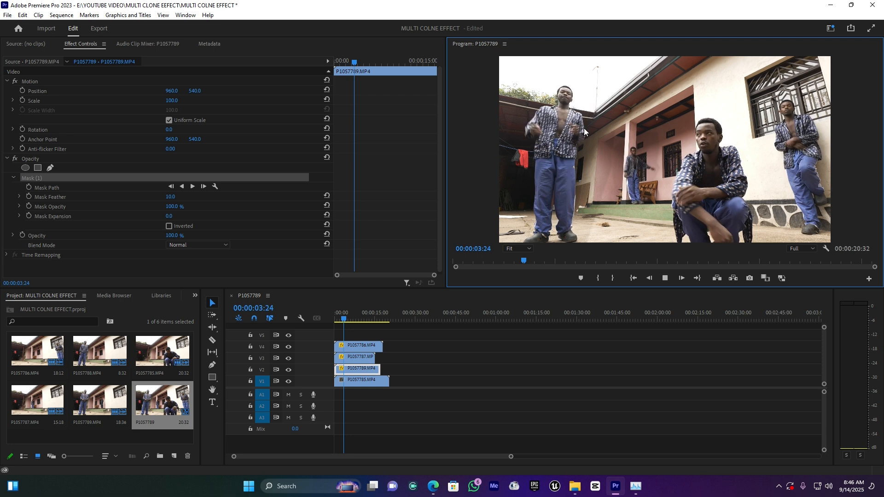
pyautogui.press('space')
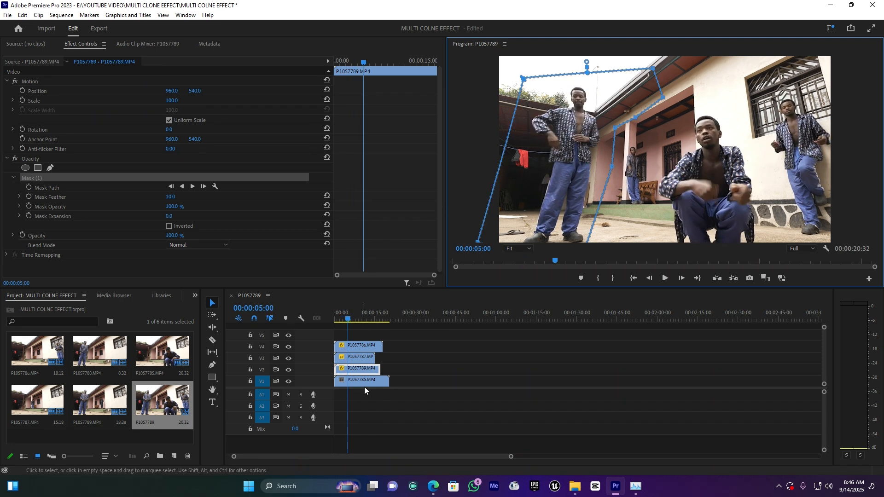
pyautogui.click(355, 380)
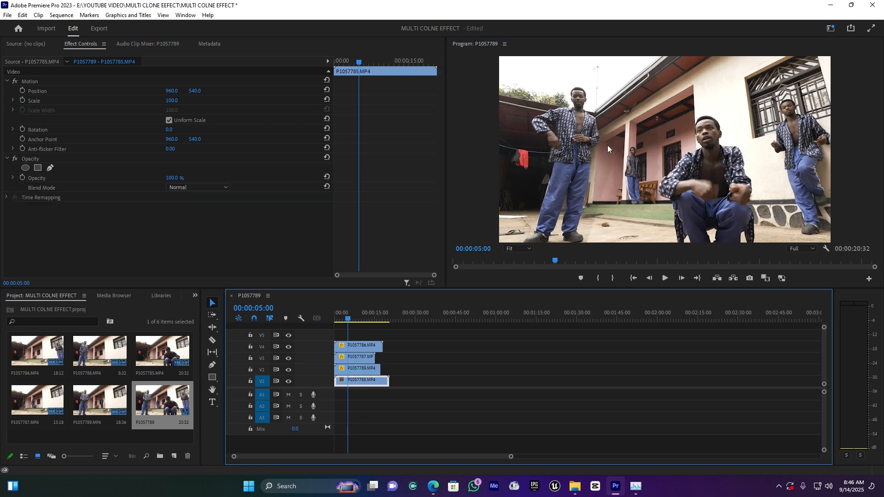
pyautogui.click(525, 248)
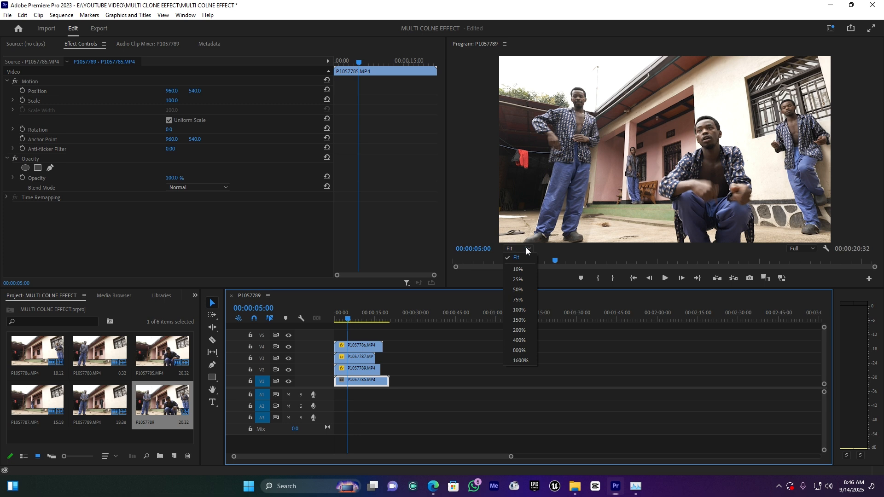
pyautogui.click(521, 300)
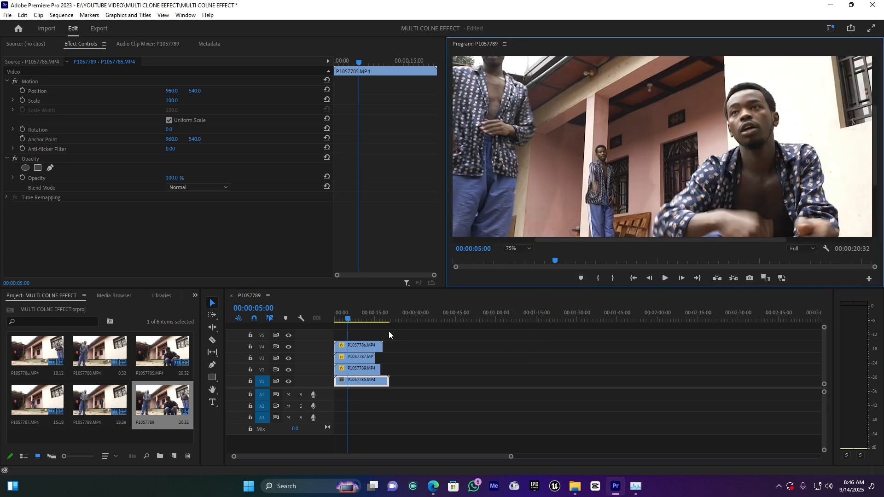
pyautogui.click(524, 248)
pyautogui.click(526, 257)
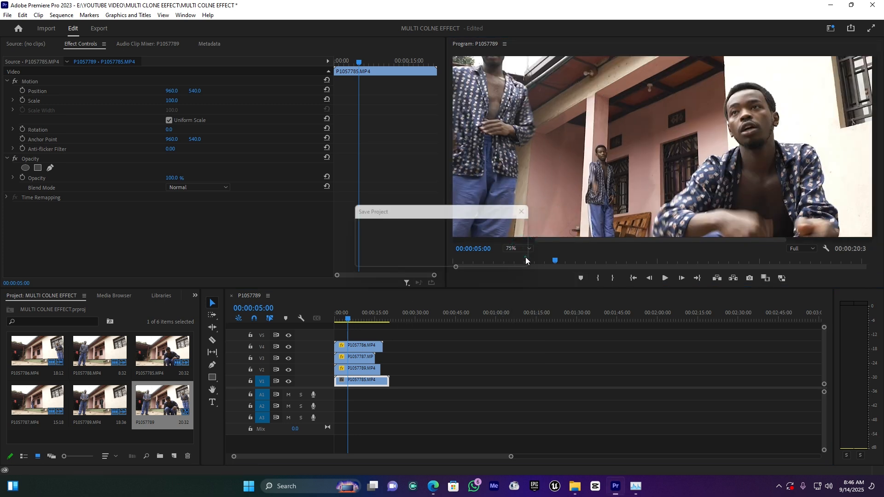
pyautogui.click(517, 249)
pyautogui.click(517, 258)
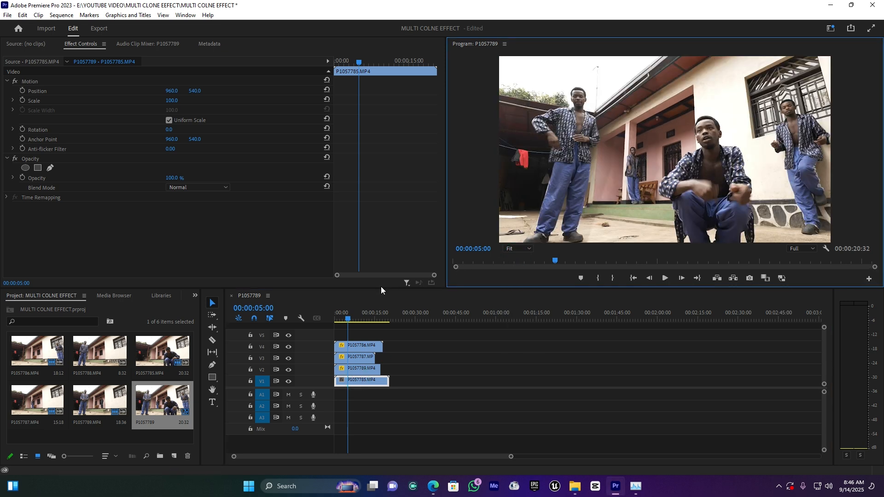
# Adjust the Mask Feather of the opacity mask on P1057789.MP4 on V2
pyautogui.click(358, 381)
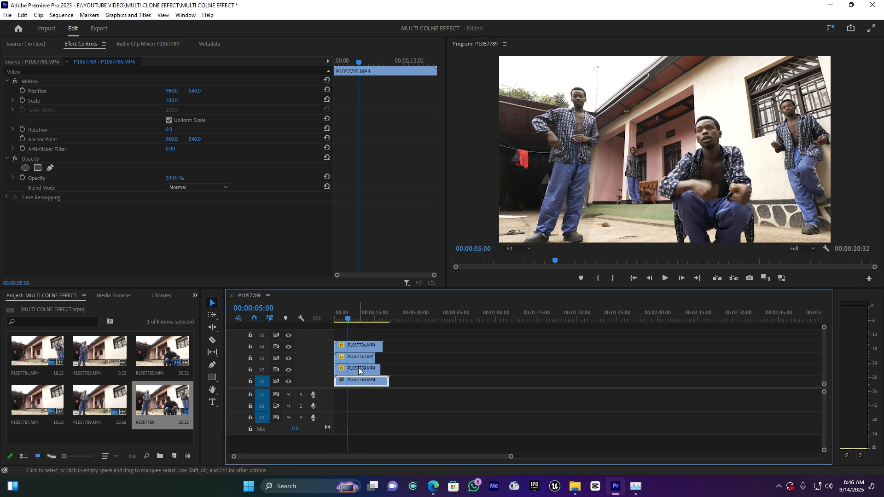
pyautogui.click(358, 367)
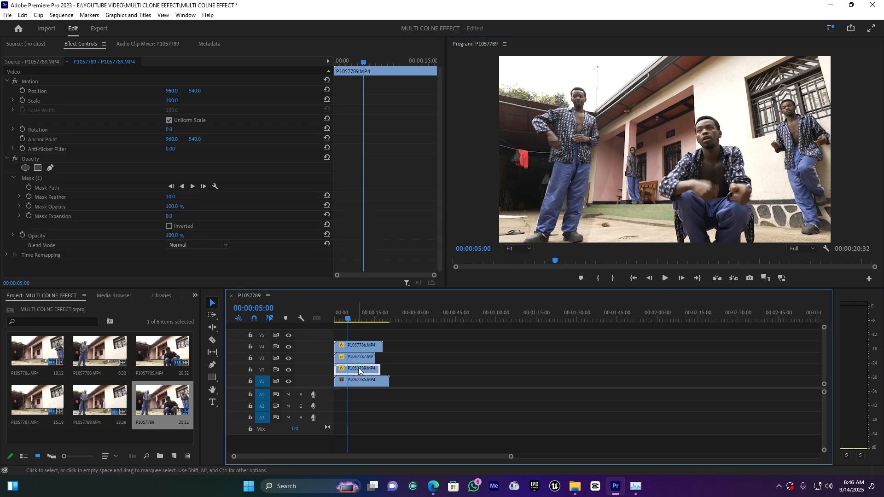
pyautogui.click(170, 198)
pyautogui.moveTo(195, 199); pyautogui.dragTo(164, 198)
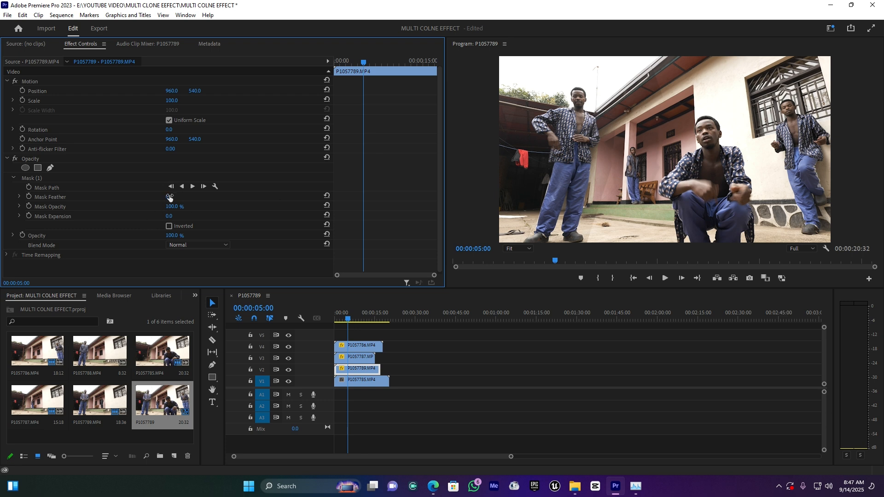
pyautogui.moveTo(170, 197); pyautogui.dragTo(179, 197)
# Toggle V3's visibility off and on to check its layer, and set the Mask Feather of P1057787.MP4 to 41
pyautogui.click(362, 357)
pyautogui.click(289, 359)
pyautogui.click(288, 359)
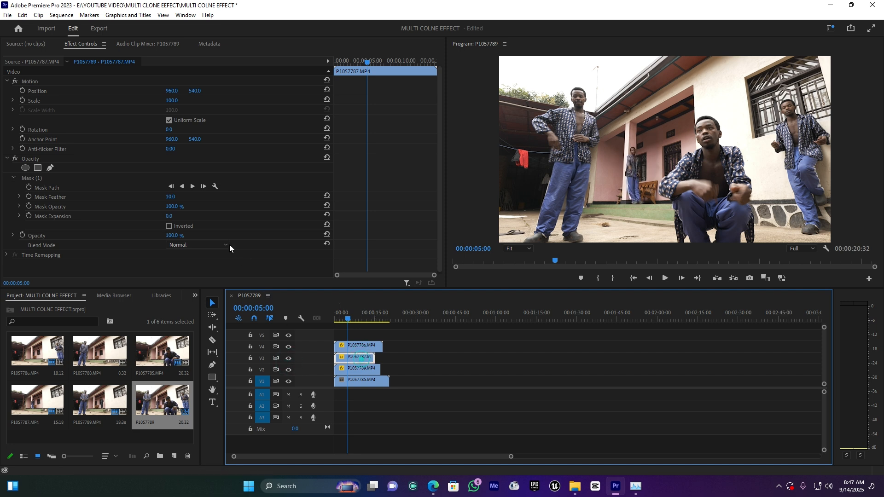
pyautogui.moveTo(172, 198); pyautogui.dragTo(179, 197)
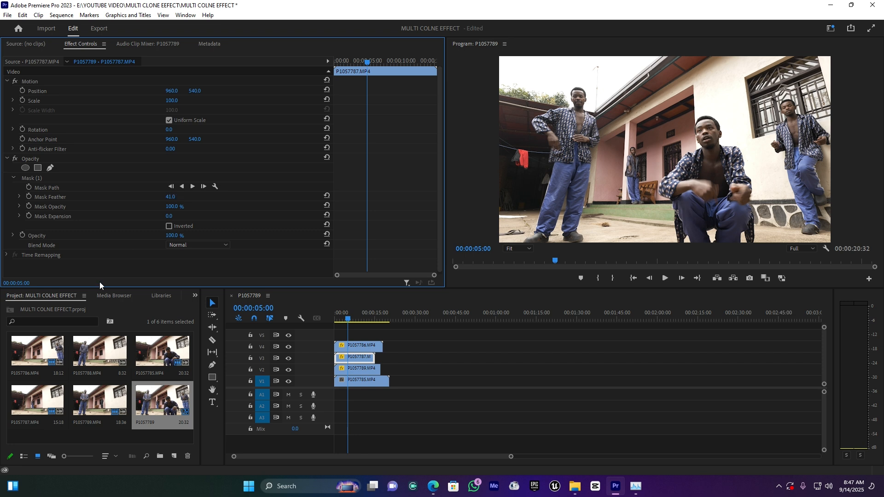
# Return the playhead to the sequence start and play the first couple of seconds of the feathered composite
pyautogui.click(348, 313)
pyautogui.press('Home')
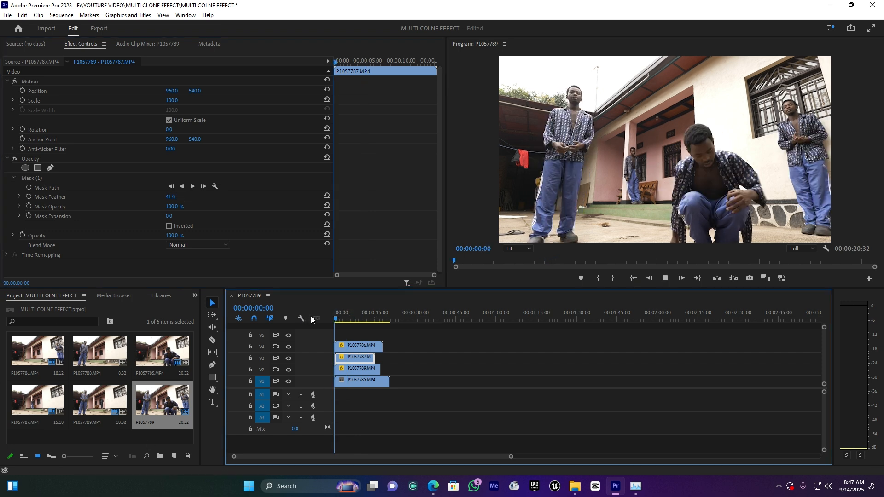
pyautogui.press('space')
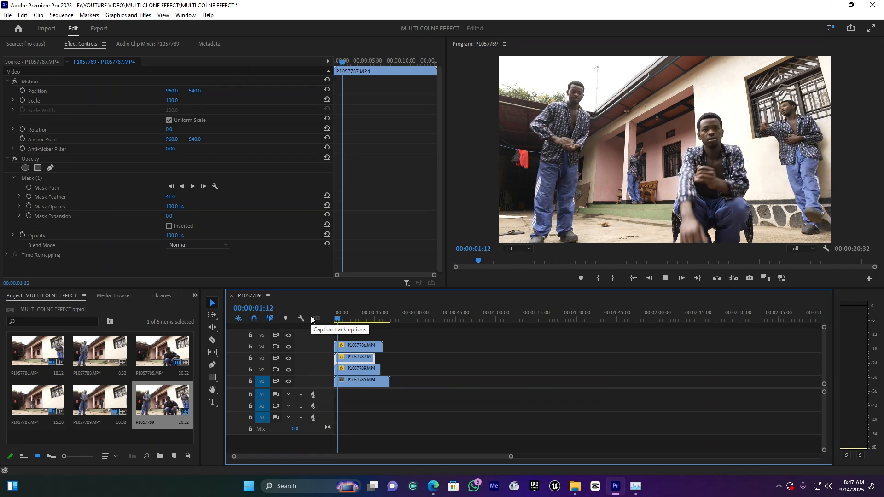
pyautogui.press('space')
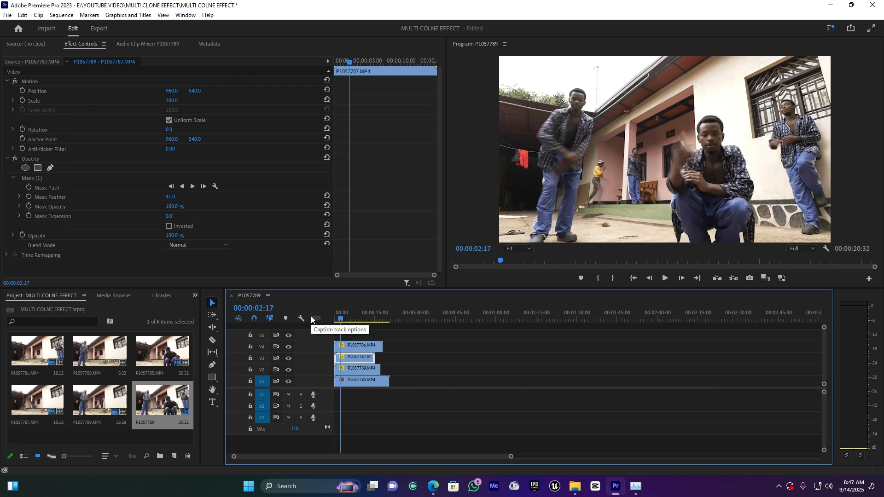